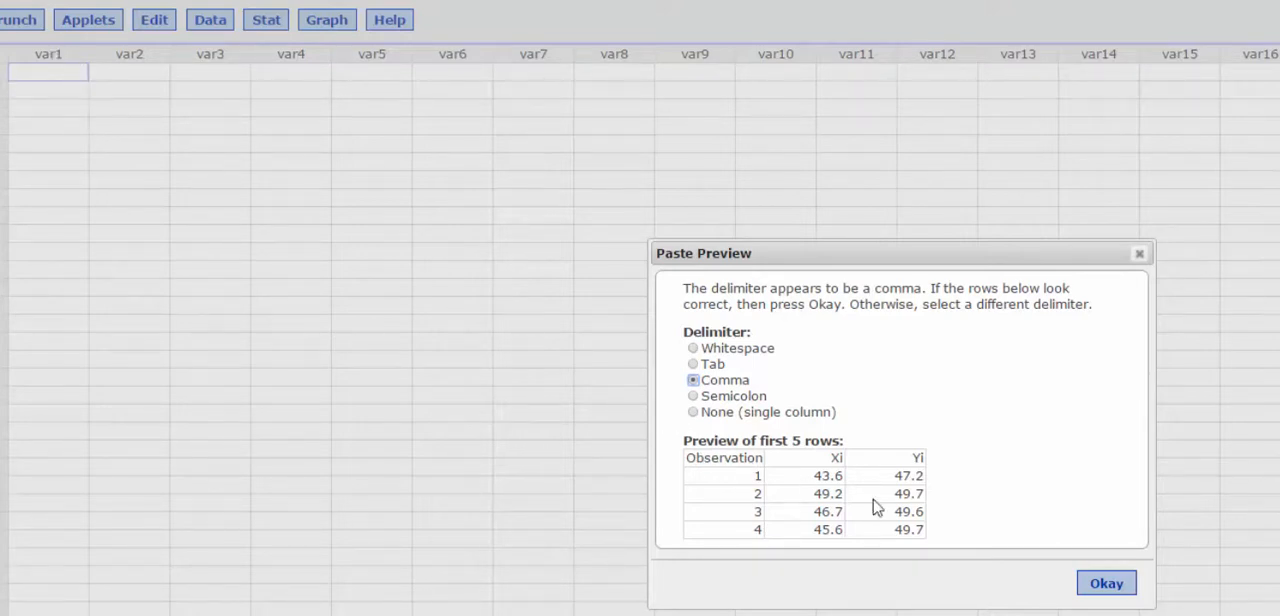
Paste the copied Observation, Xi and Yi data as comma-delimited columns, starting at the var1 column header
click(1142, 256)
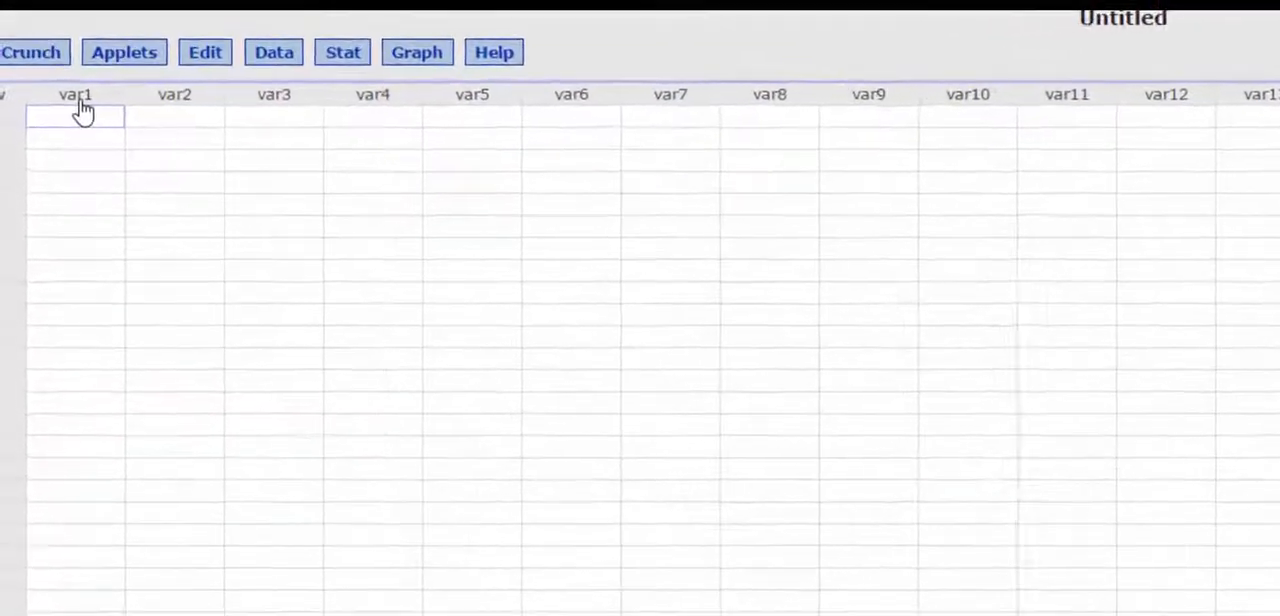
click(81, 99)
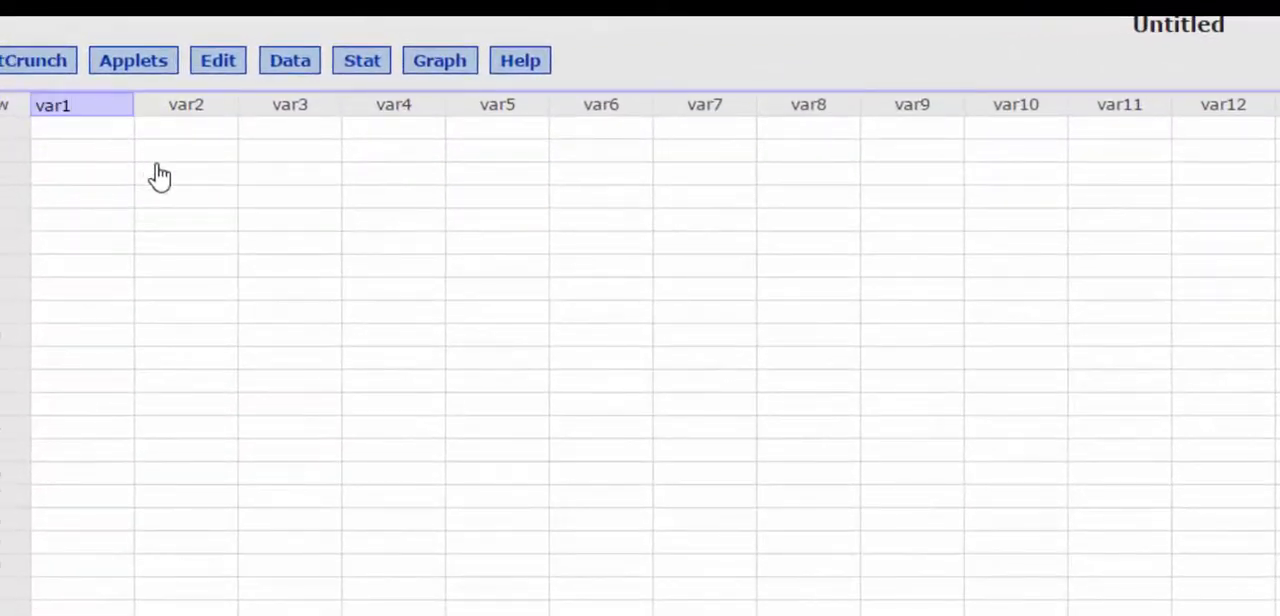
key(ctrl+v)
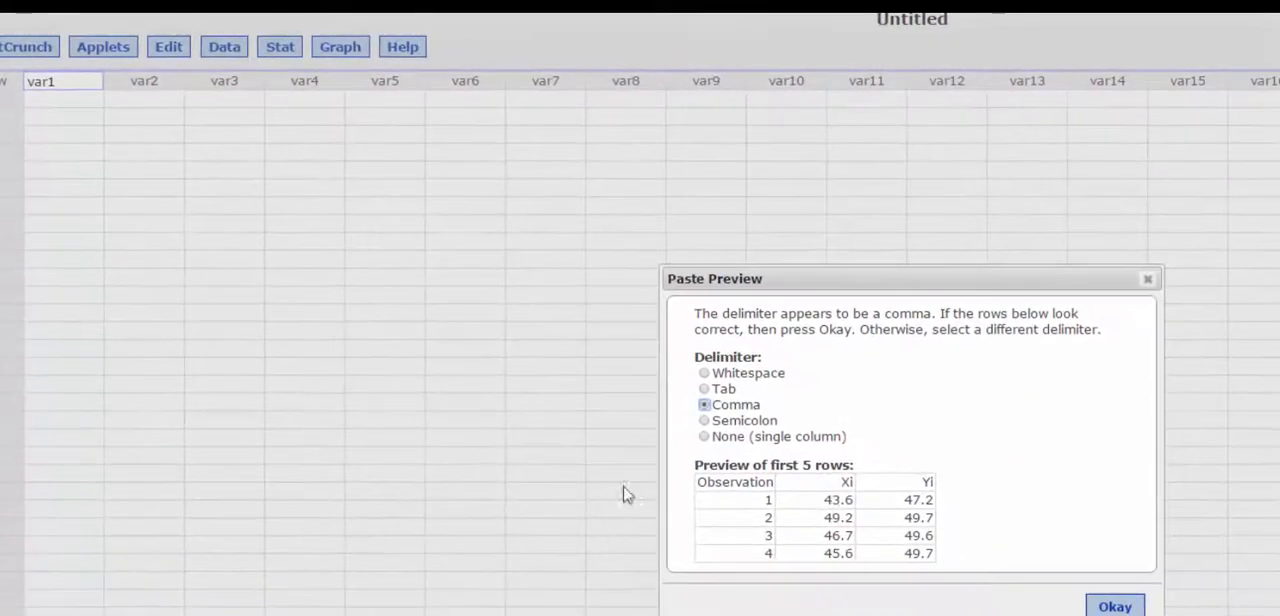
click(1137, 610)
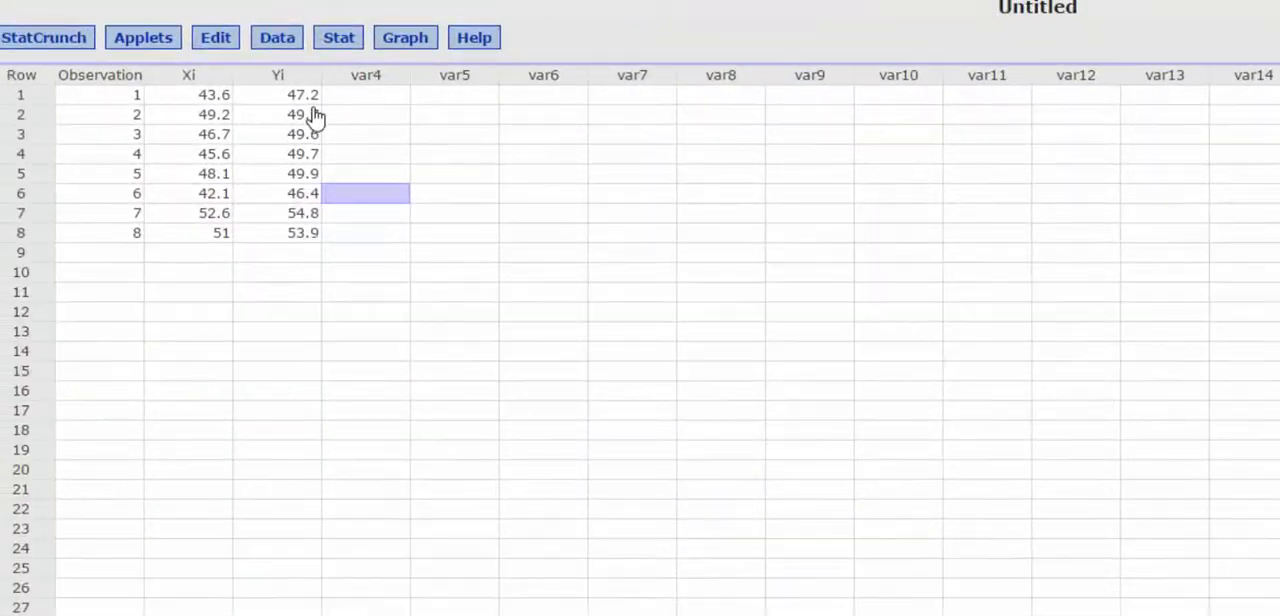
Compute a new column of paired differences with the expression Xi-Yi
click(277, 37)
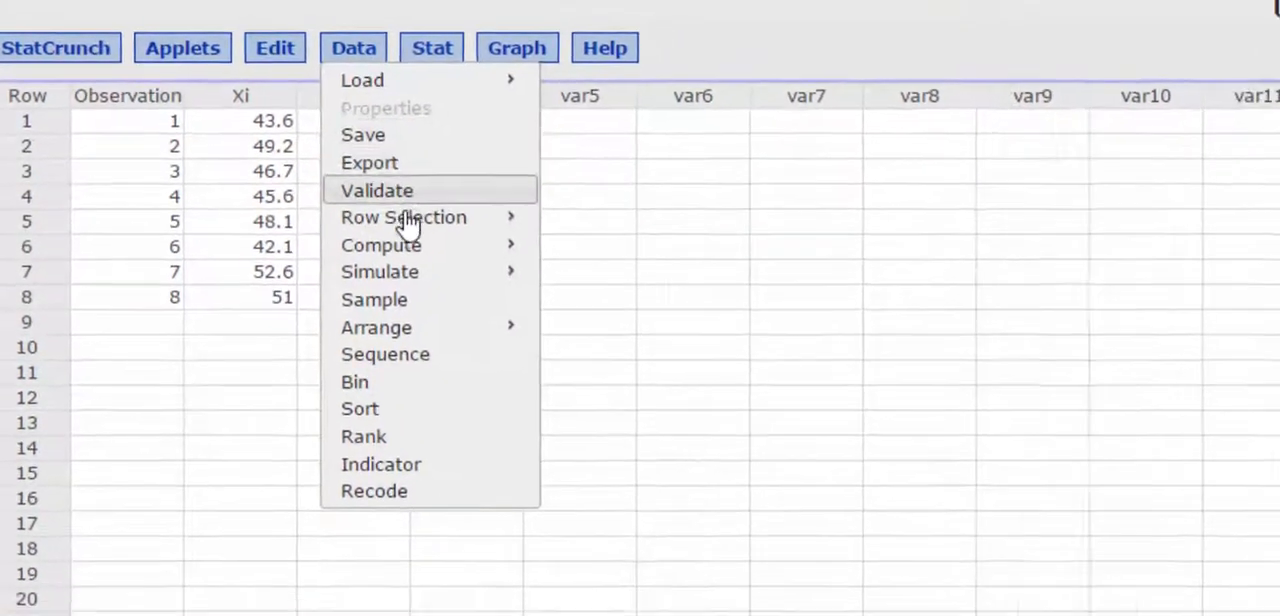
mouse_move(450, 263)
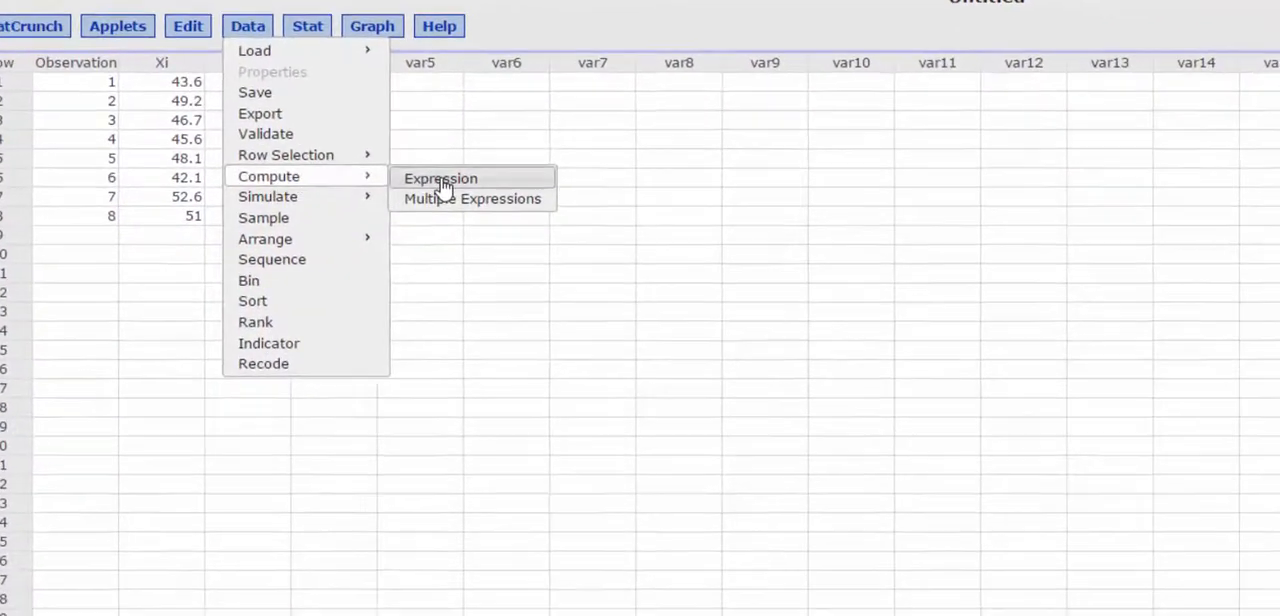
click(455, 188)
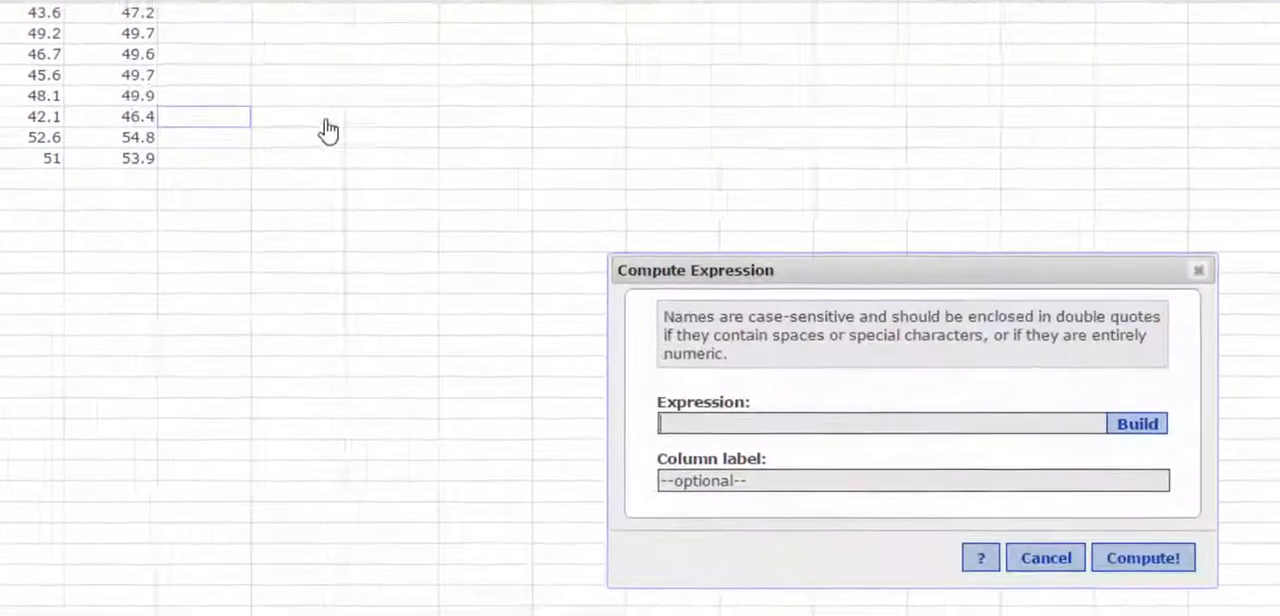
click(1137, 423)
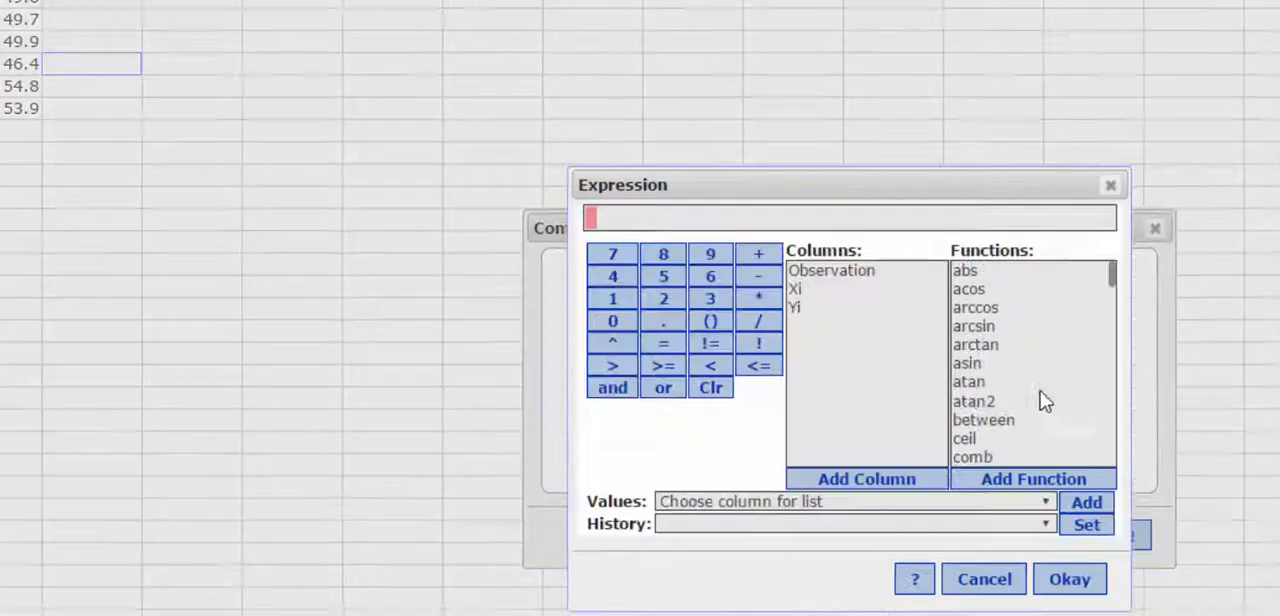
click(798, 289)
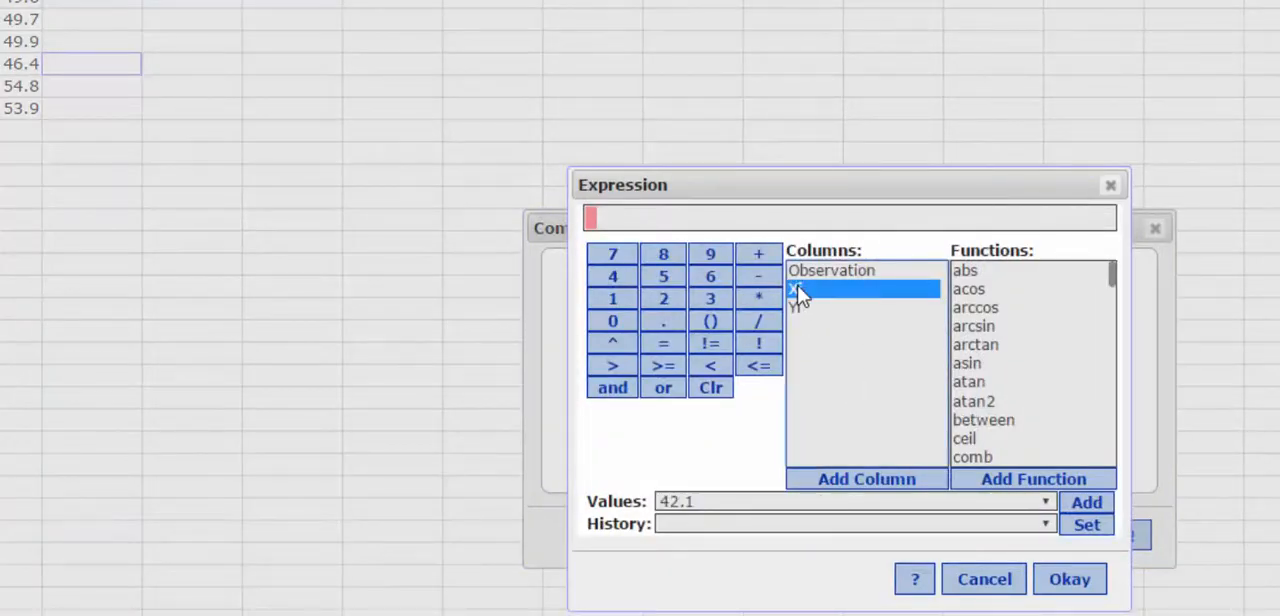
double_click(798, 290)
click(762, 280)
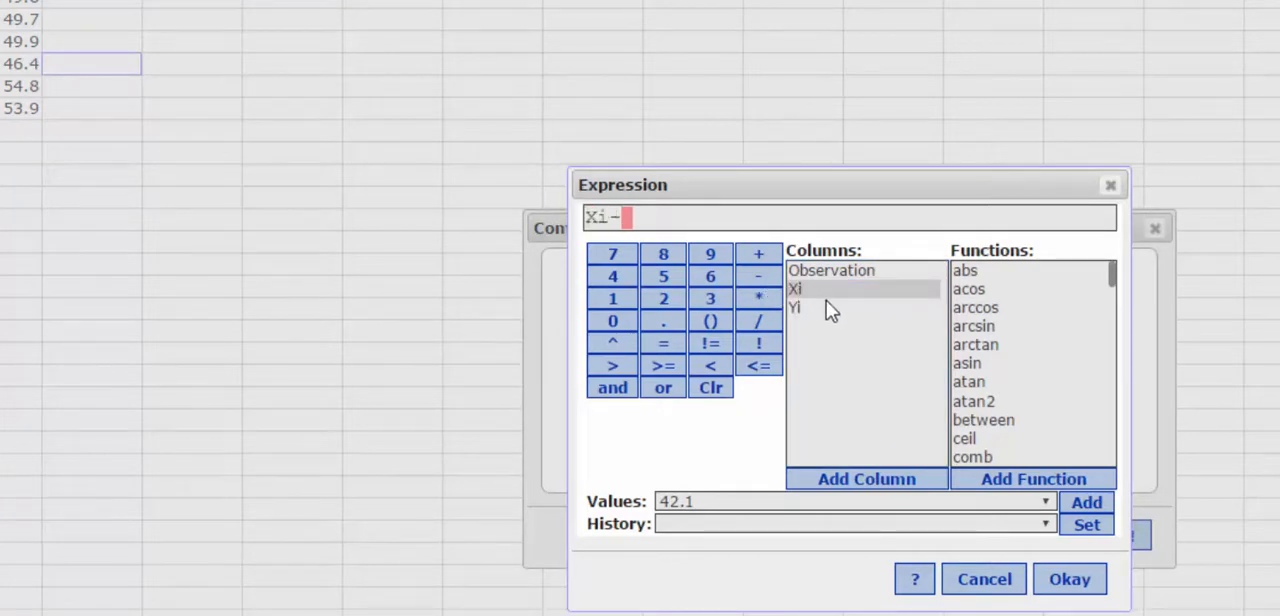
double_click(805, 308)
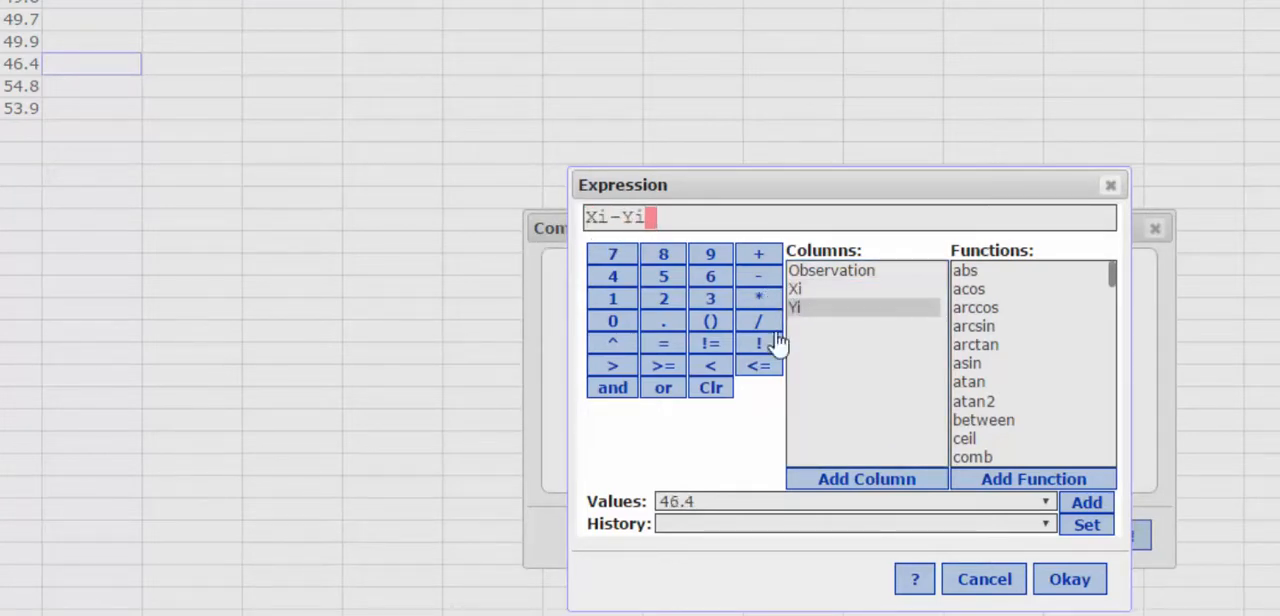
click(1065, 585)
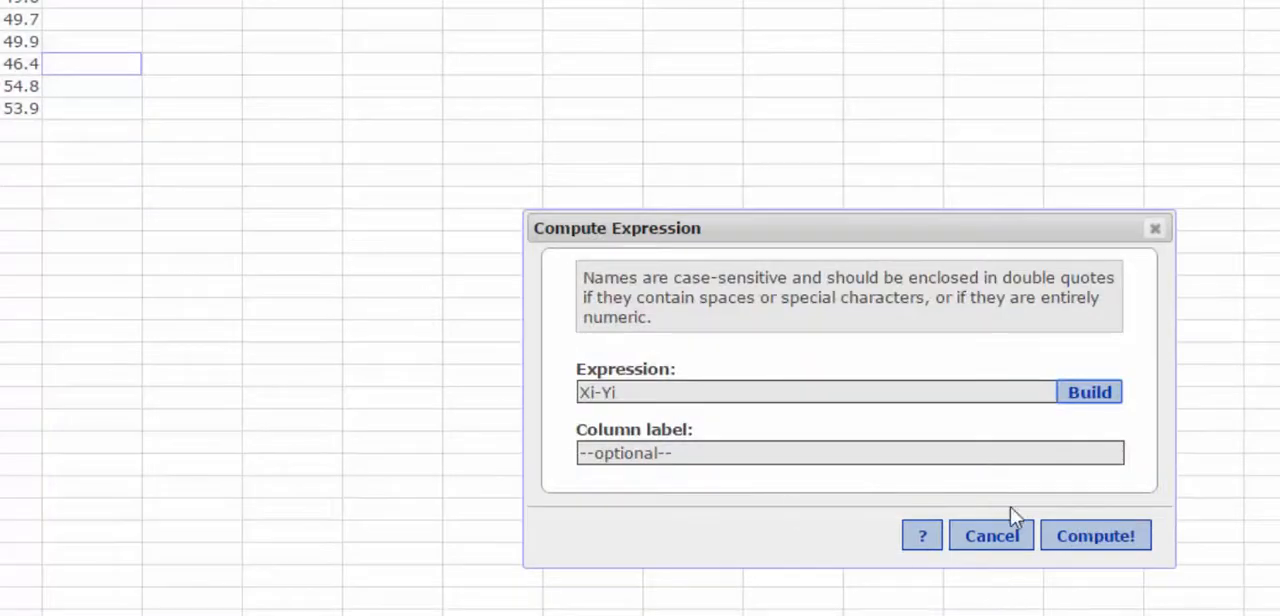
click(1098, 538)
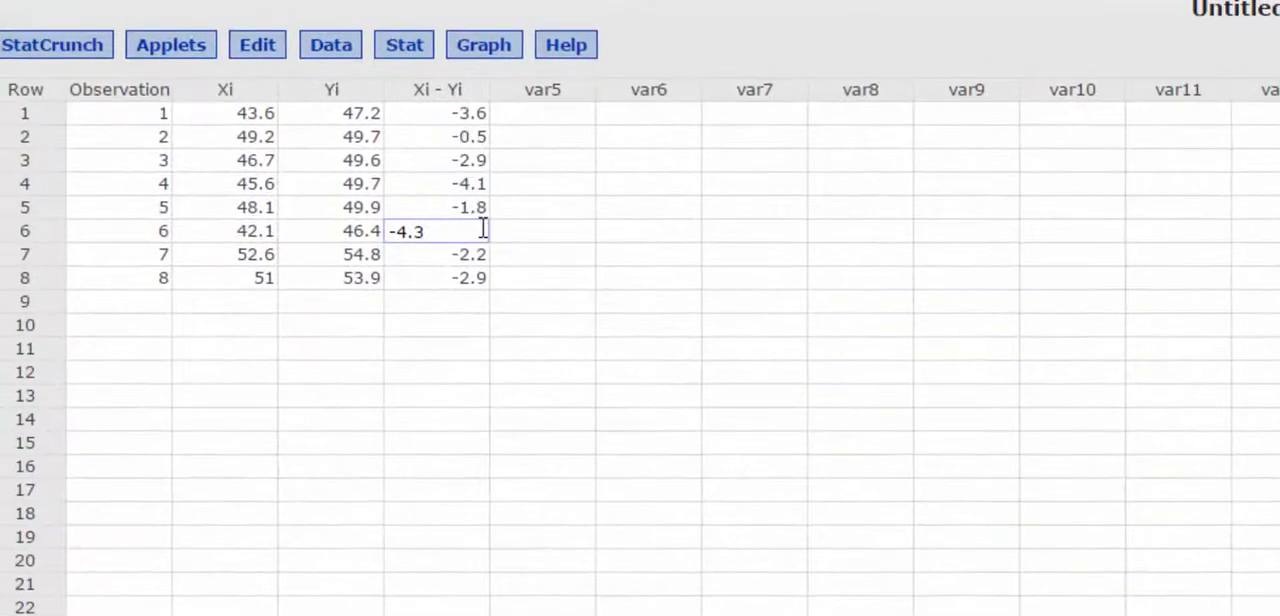
click(560, 231)
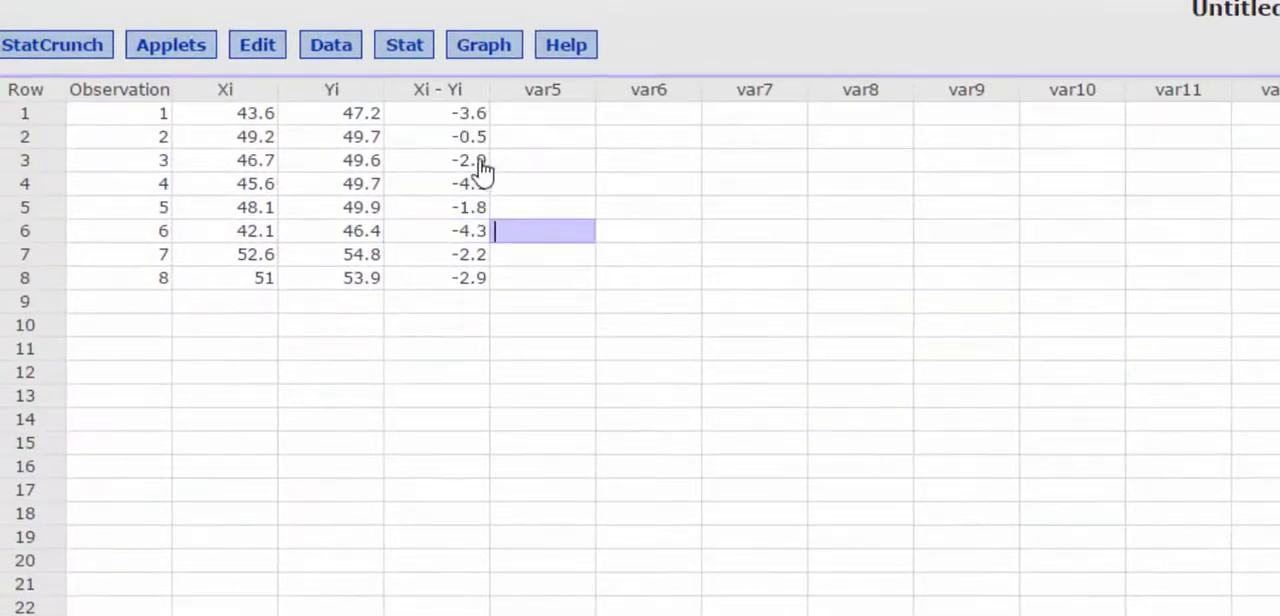
Calculate column summary statistics for Xi - Yi, limited to the mean and standard deviation
click(559, 1)
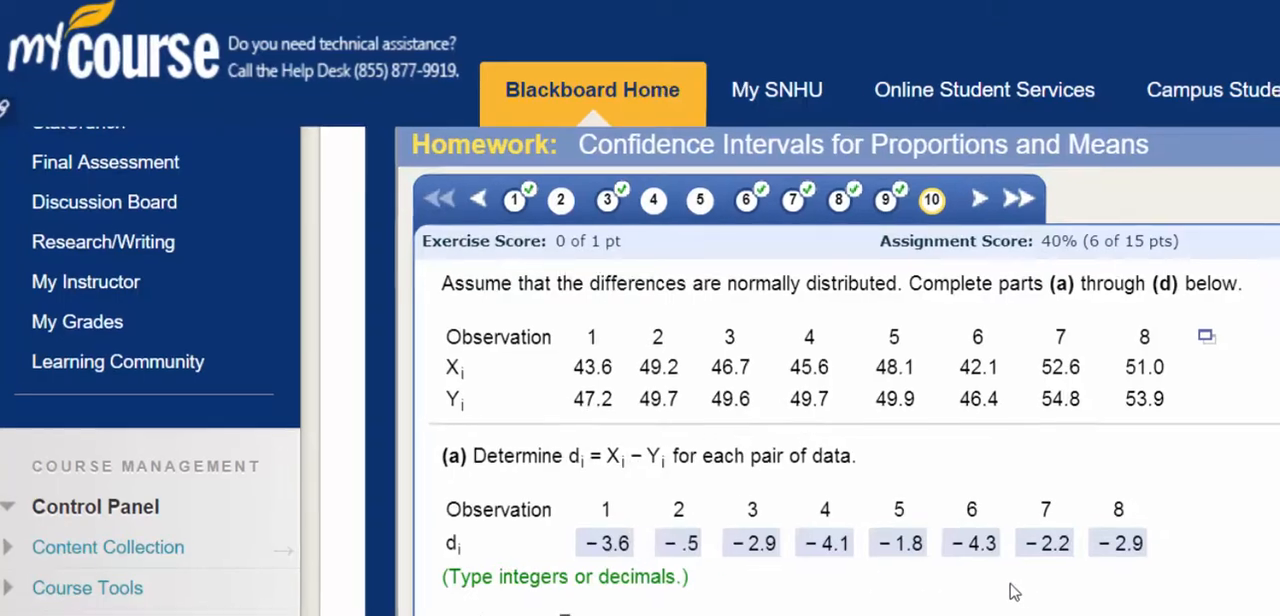
scroll(1006, 590, down, 3)
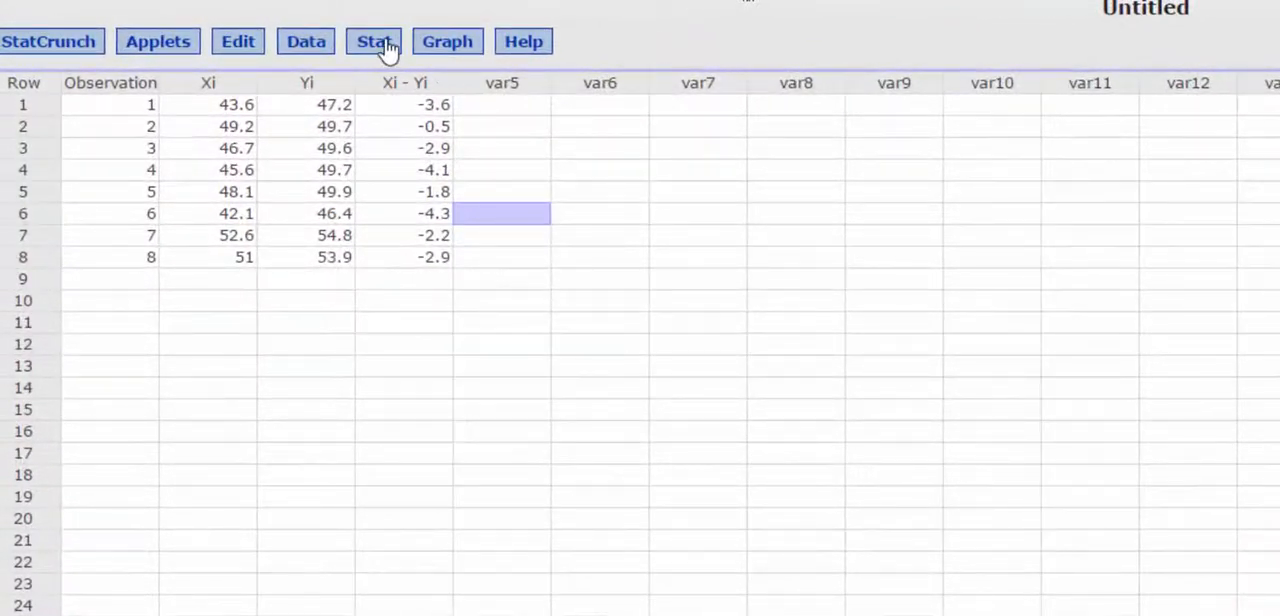
click(388, 48)
mouse_move(423, 94)
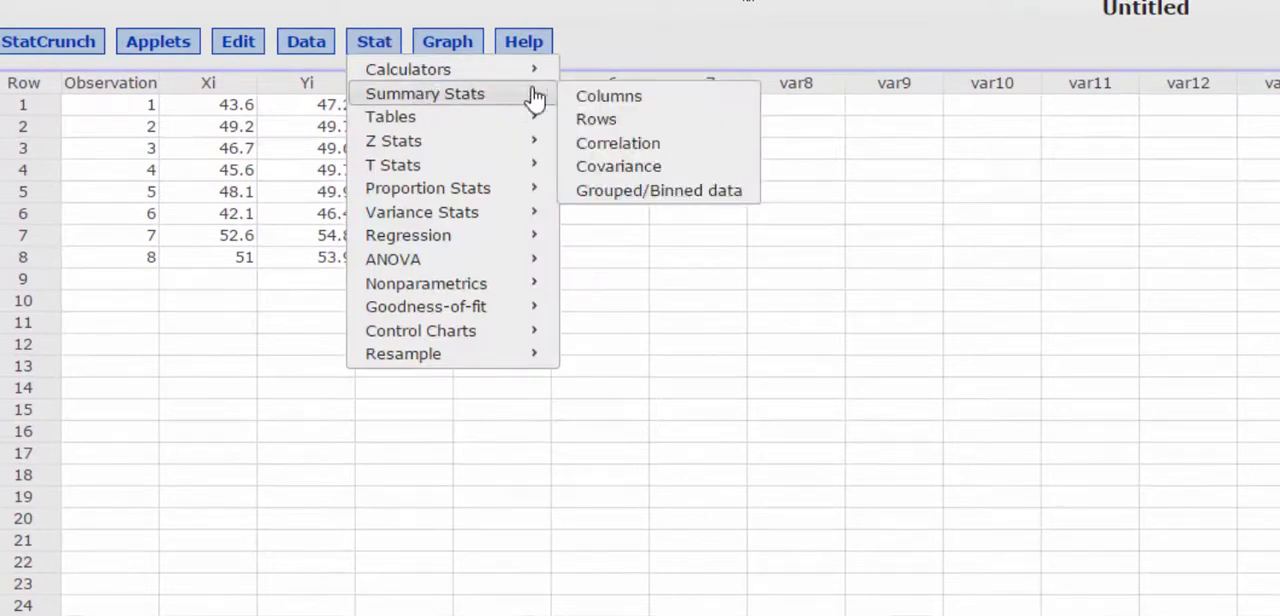
click(656, 98)
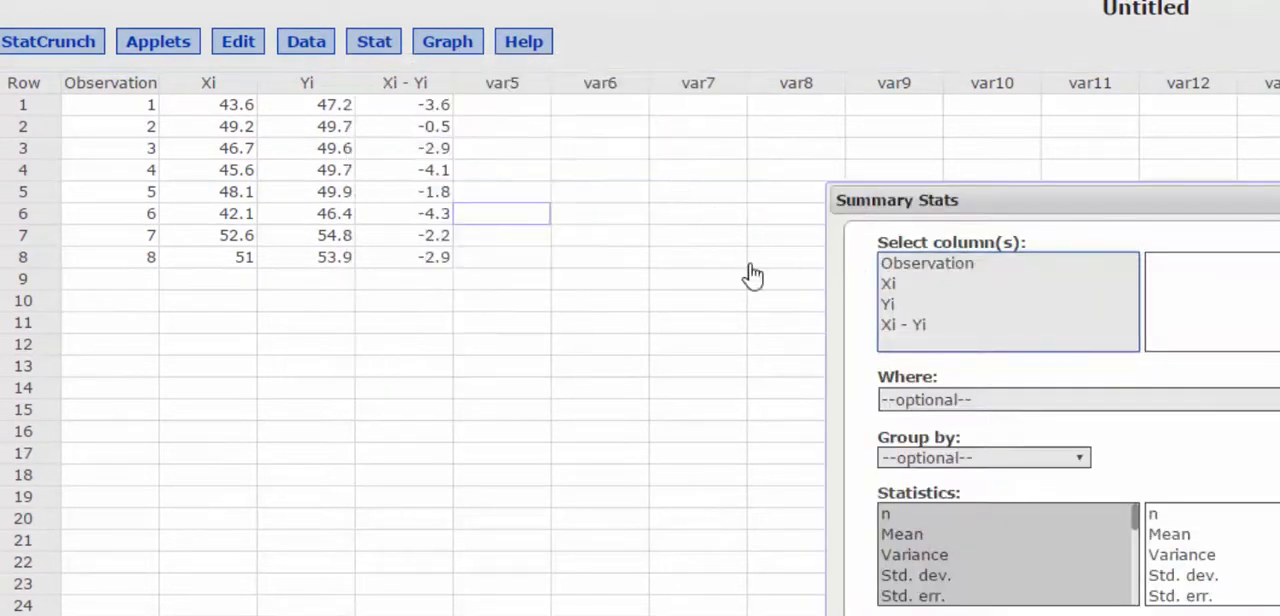
click(895, 325)
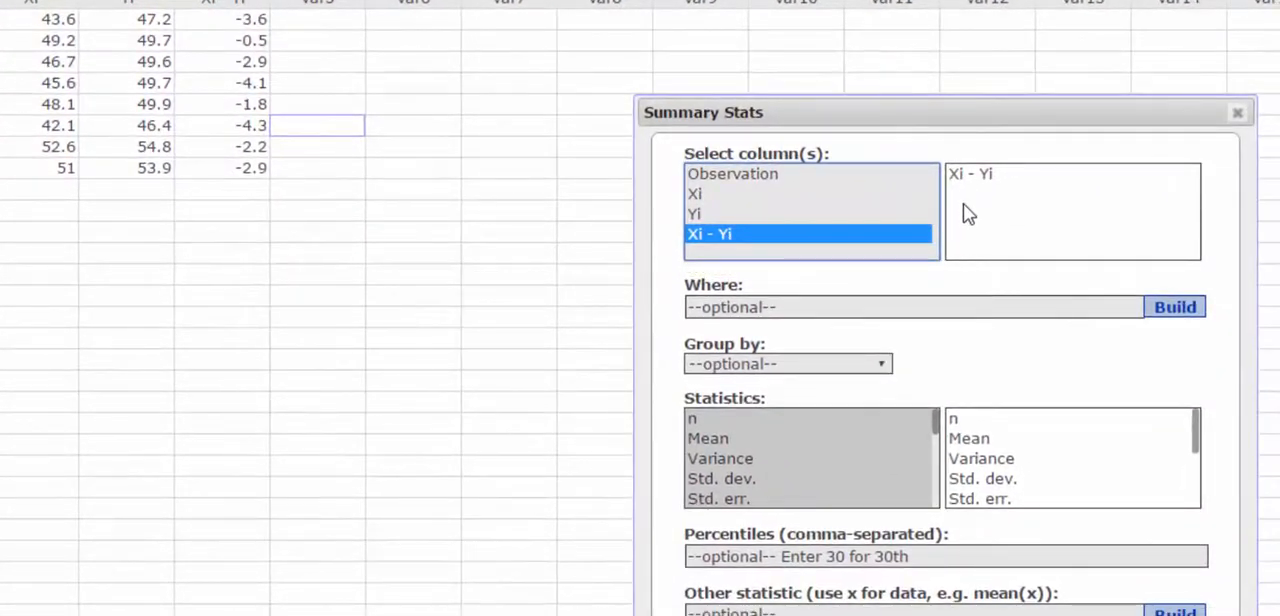
click(799, 441)
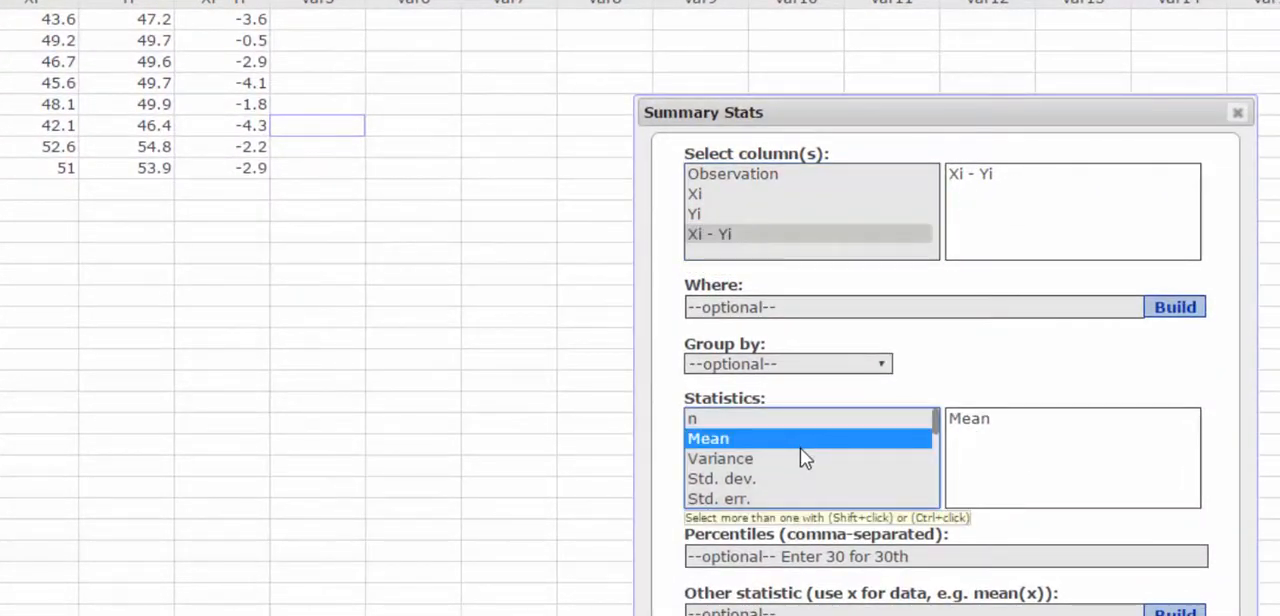
ctrl+click(746, 479)
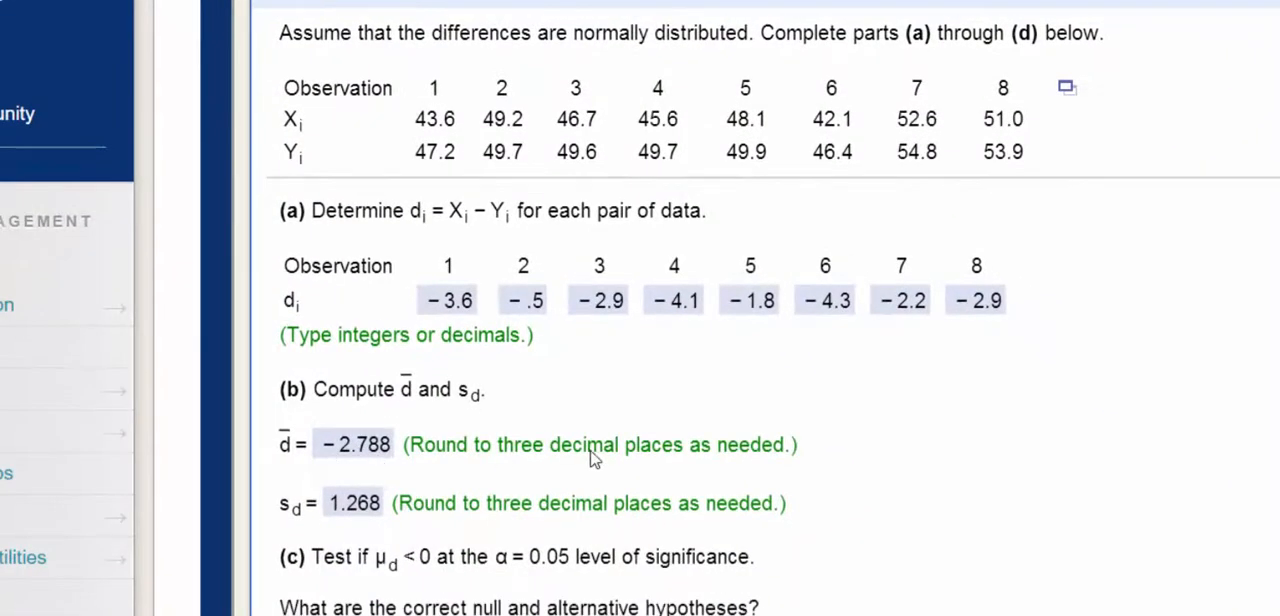
Set up a paired T analysis with Xi as sample 1 and Yi as sample 2
scroll(594, 456, down, 1)
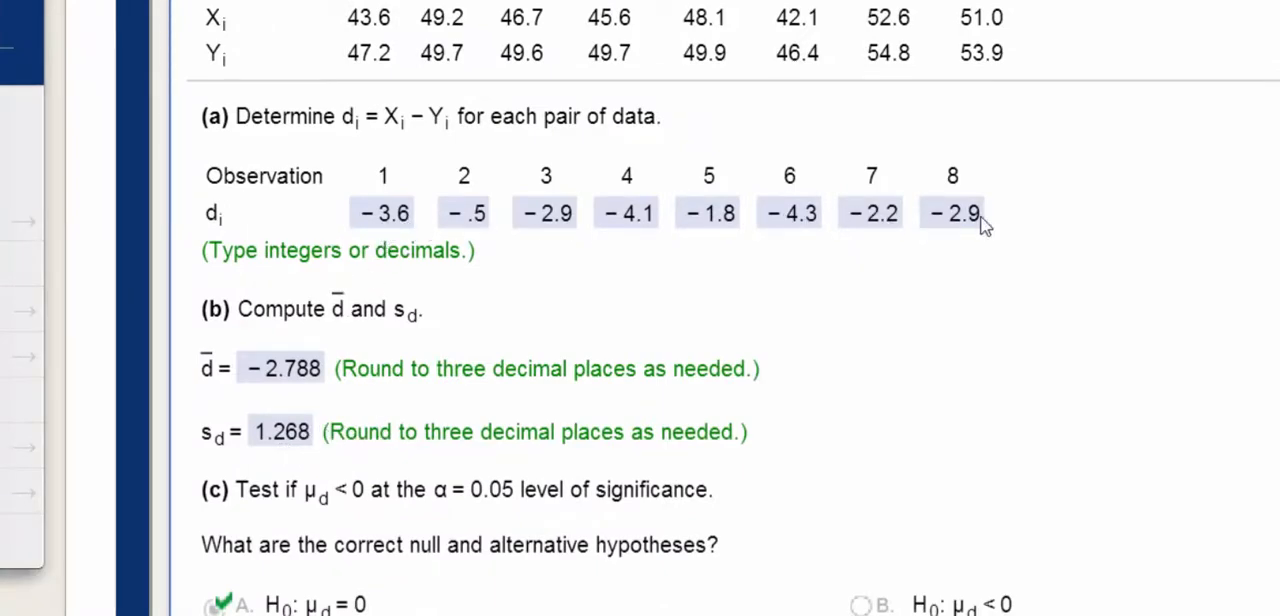
scroll(760, 346, down, 3)
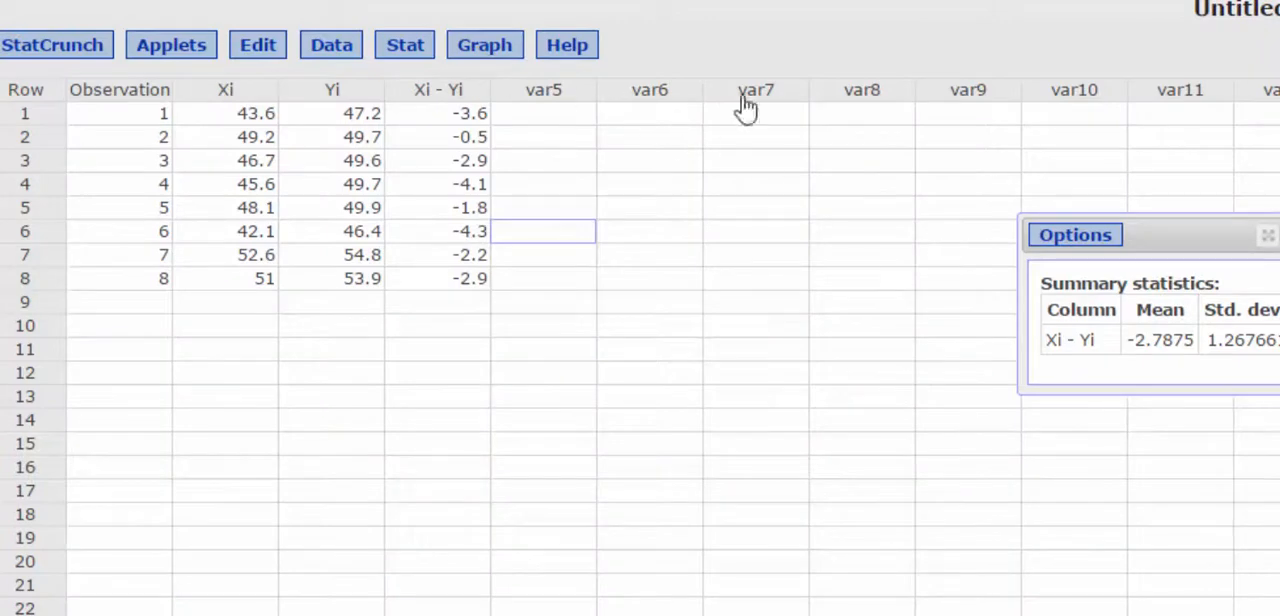
click(413, 52)
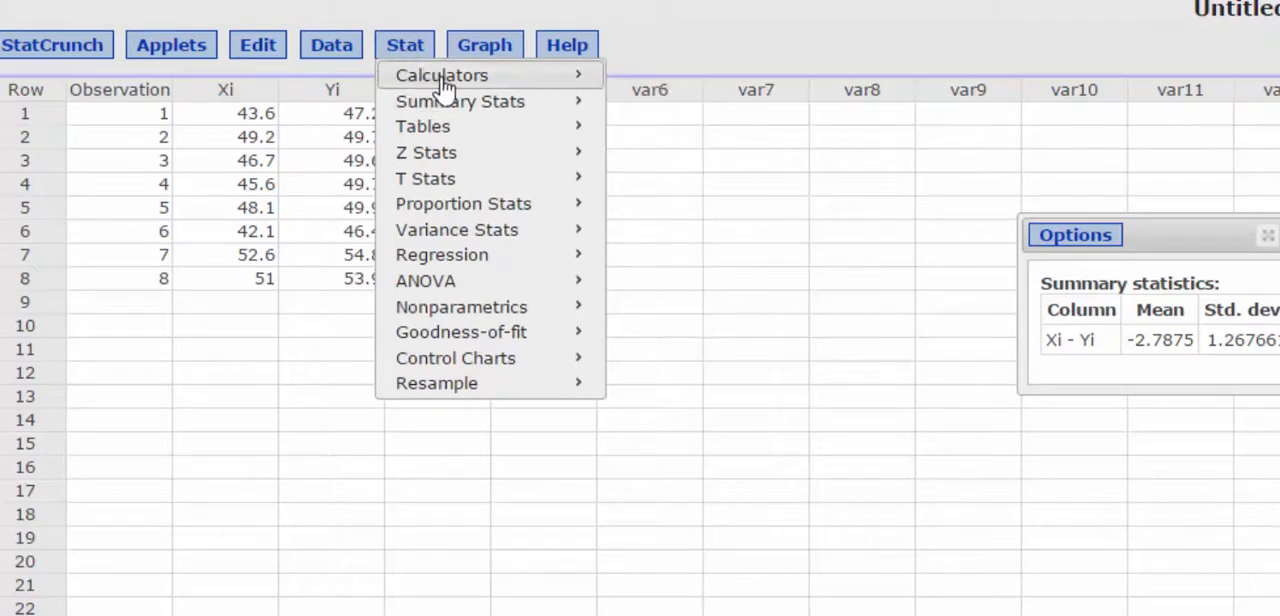
mouse_move(487, 190)
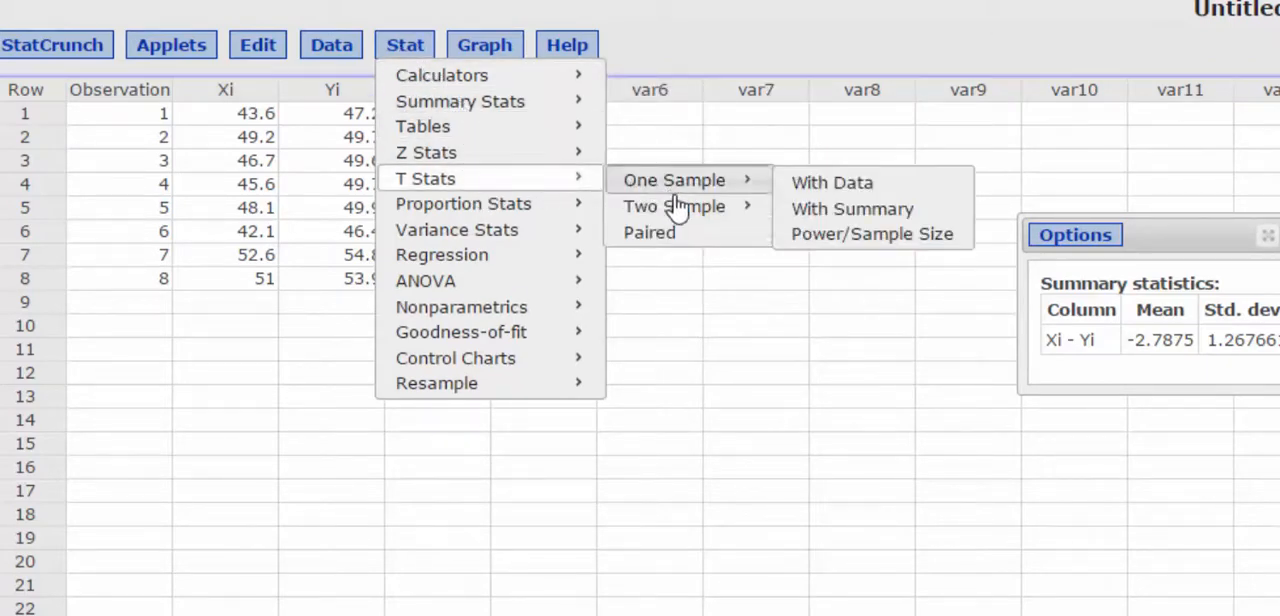
click(674, 240)
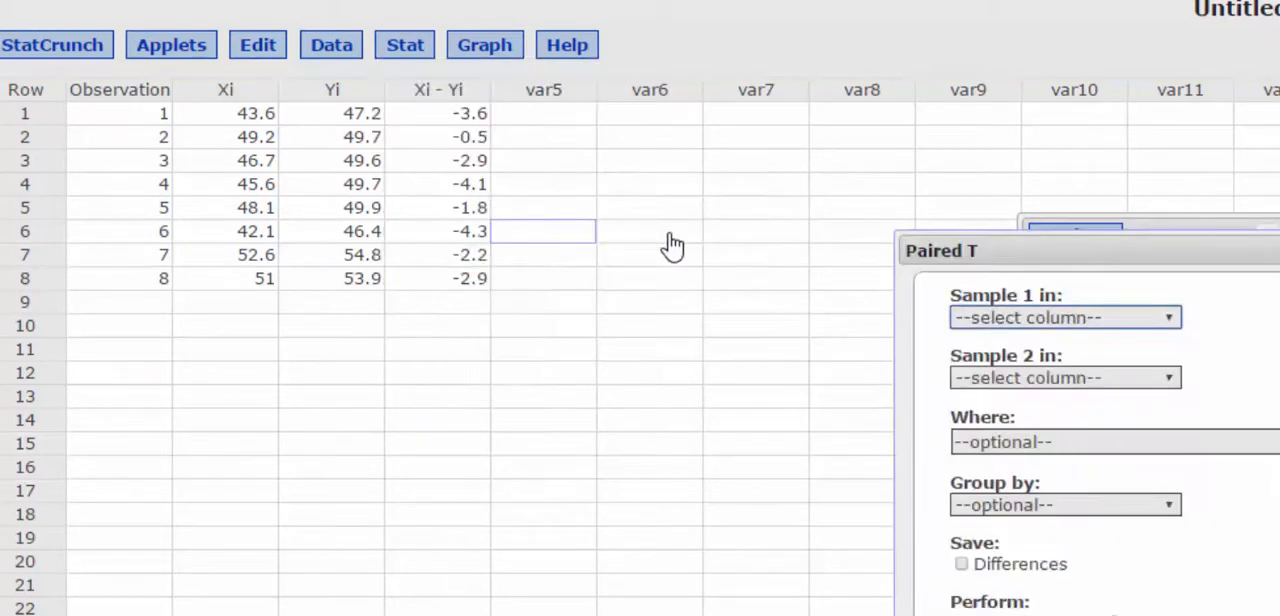
drag(976, 250, 878, 197)
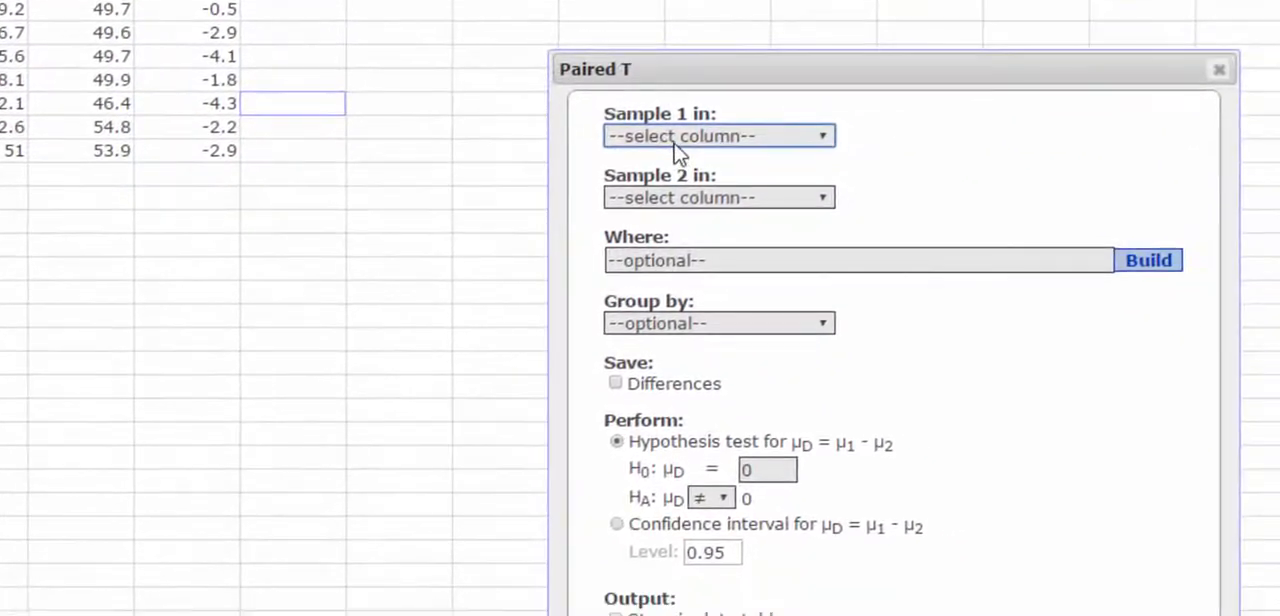
click(937, 264)
click(700, 204)
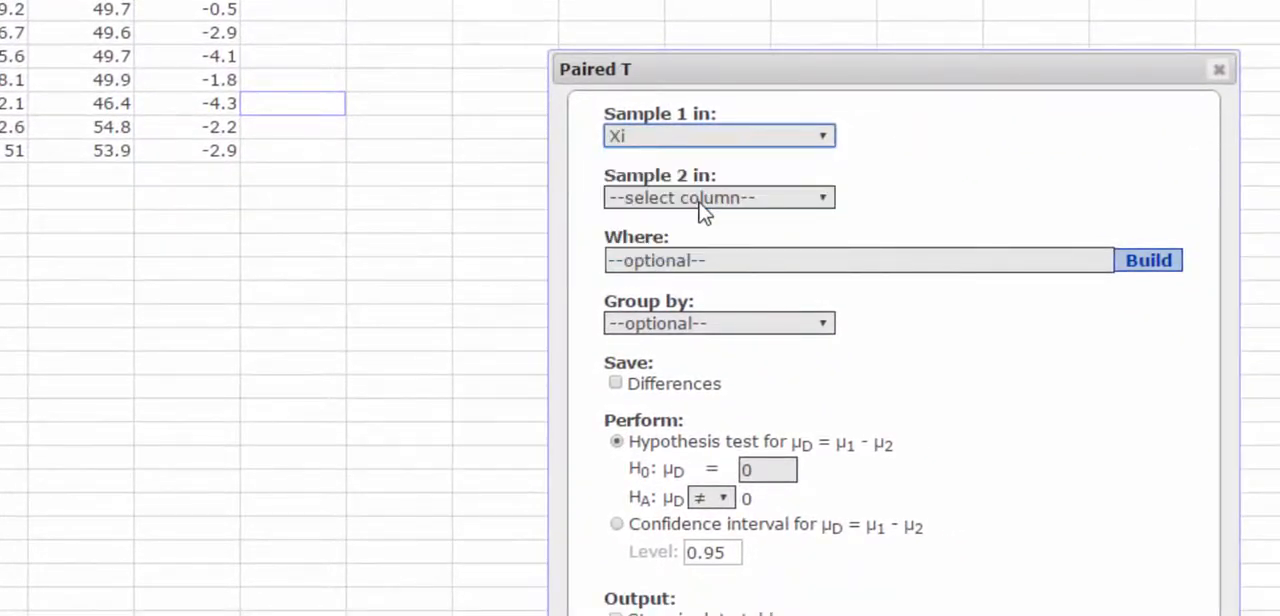
click(707, 200)
click(717, 288)
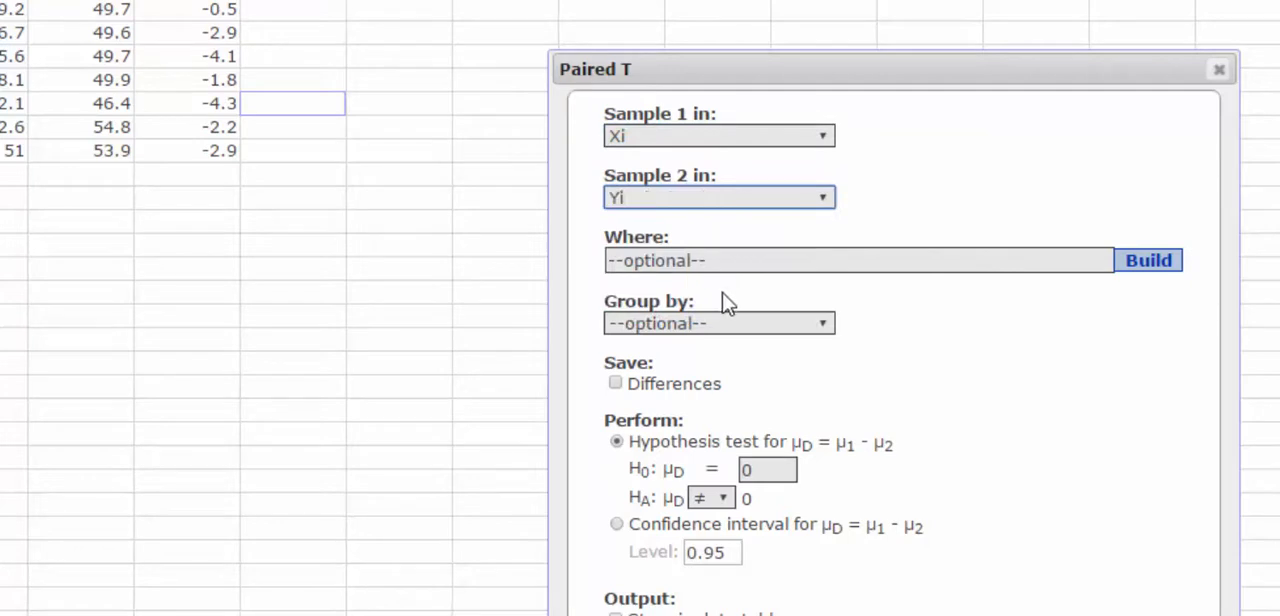
Run the paired hypothesis test with a null mean difference of 0 and a less-than alternative
click(636, 447)
click(724, 504)
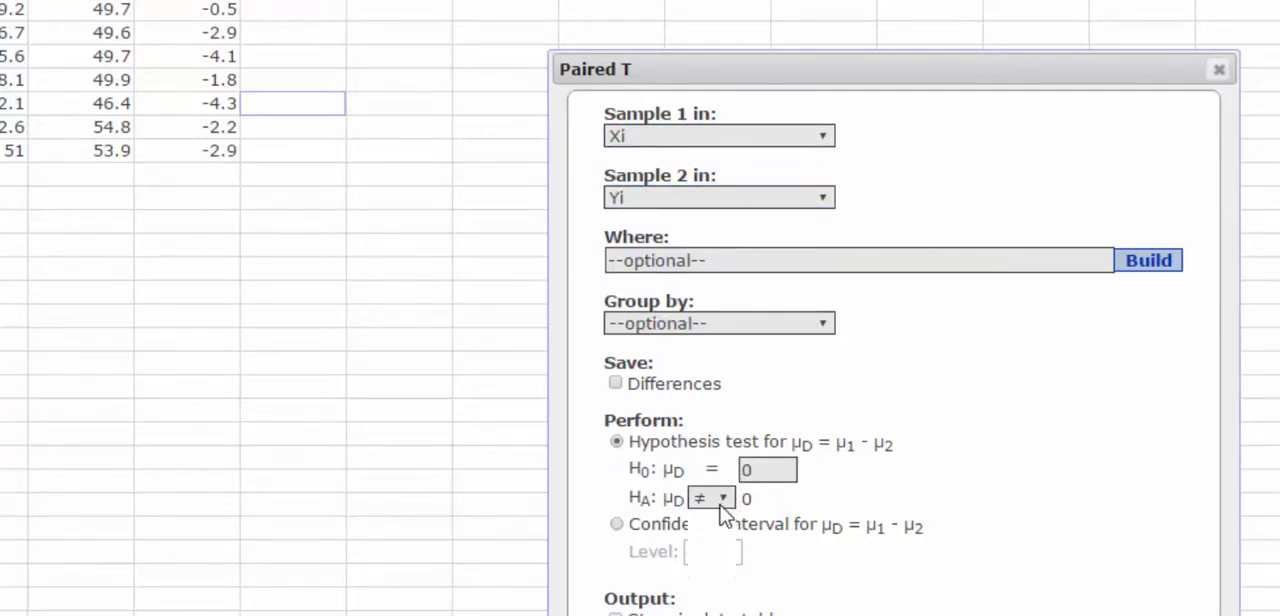
click(705, 545)
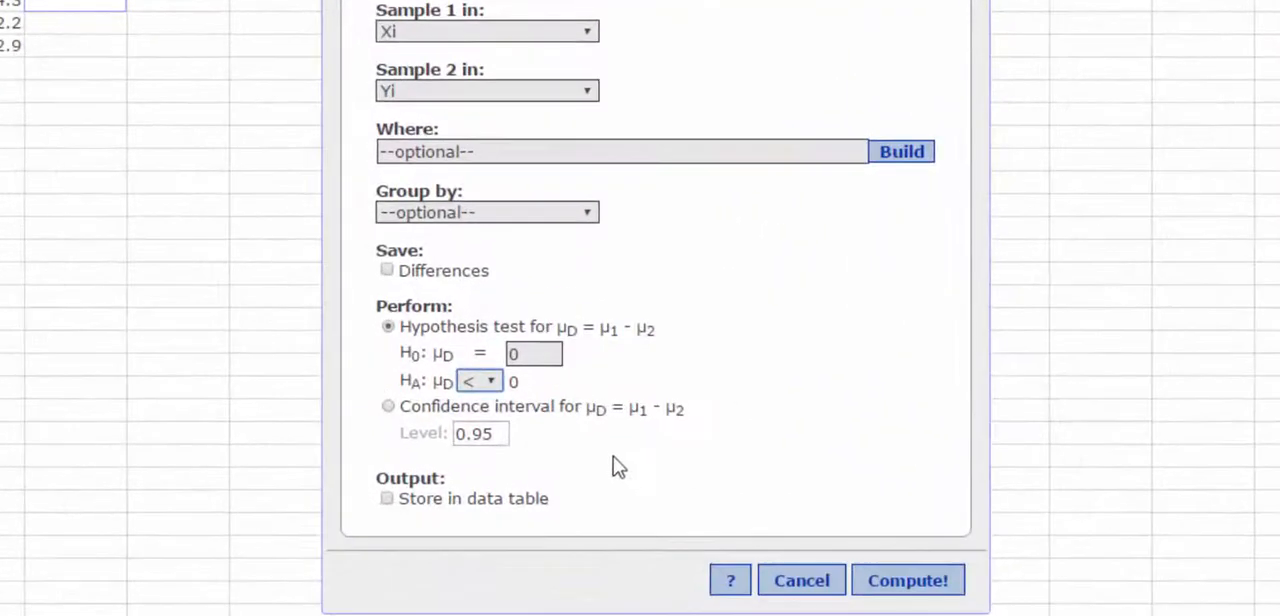
click(931, 588)
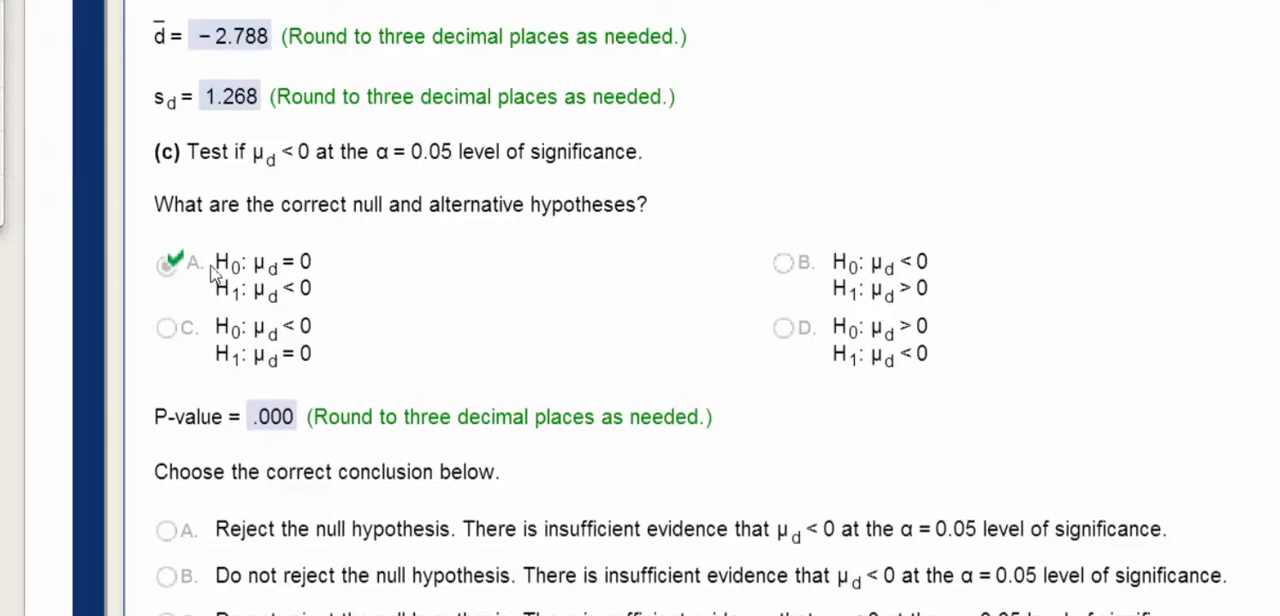
Edit the paired T result to compute a 0.95 confidence interval for the mean difference, and move the results window nearer the data
scroll(425, 318, down, 2)
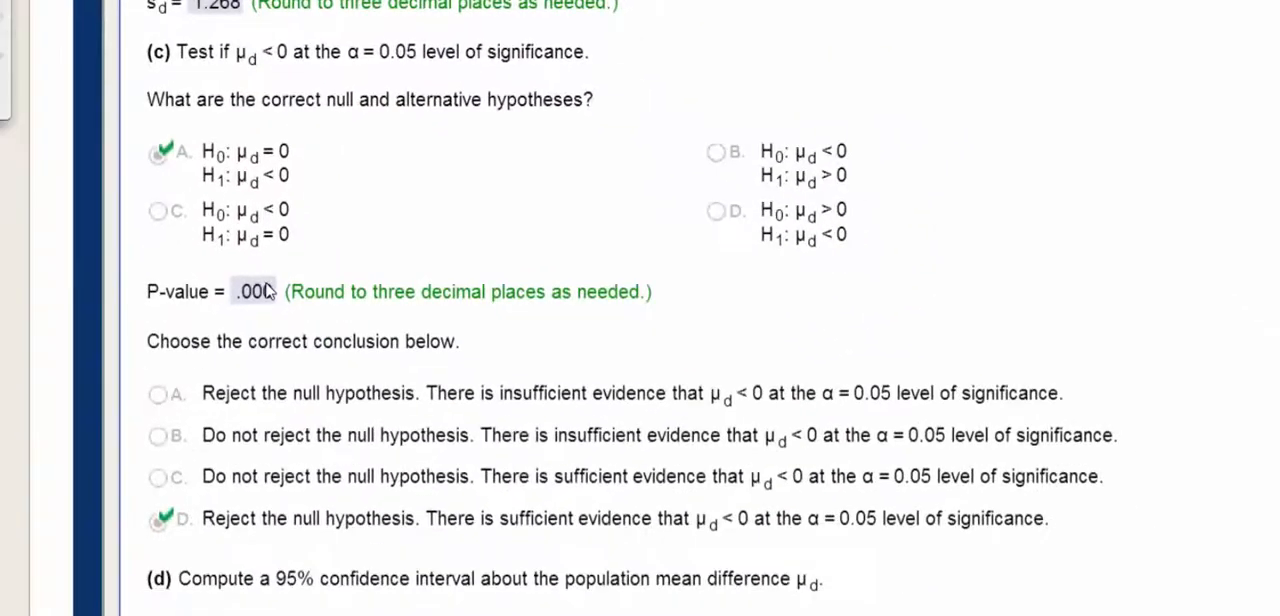
scroll(450, 338, down, 1)
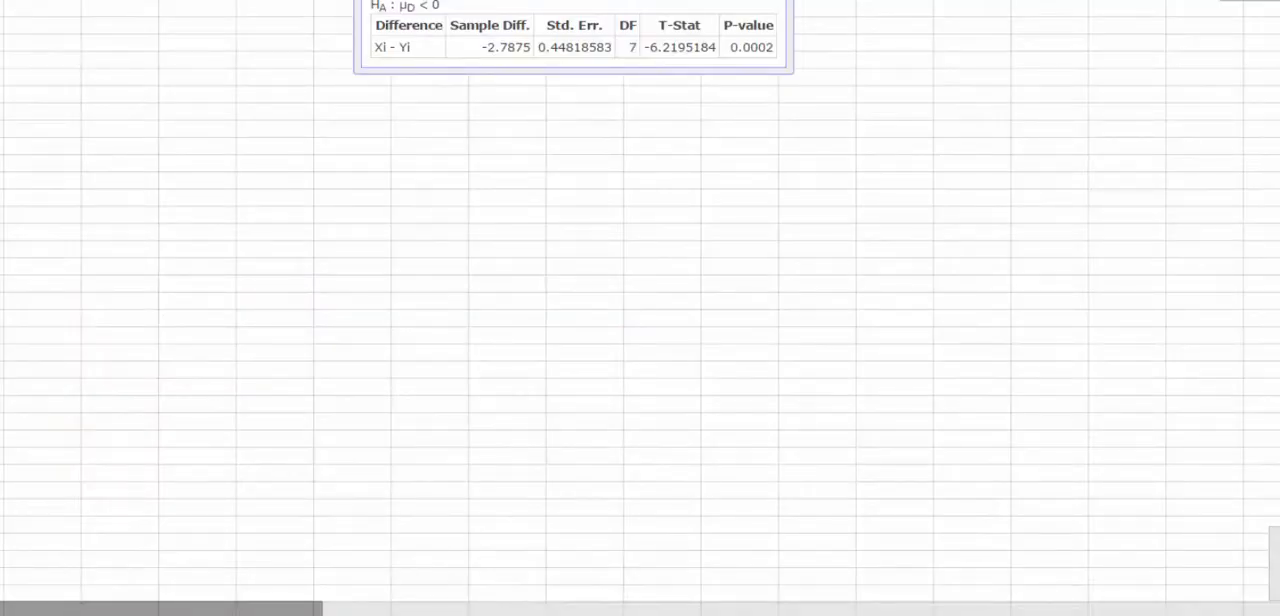
click(372, 50)
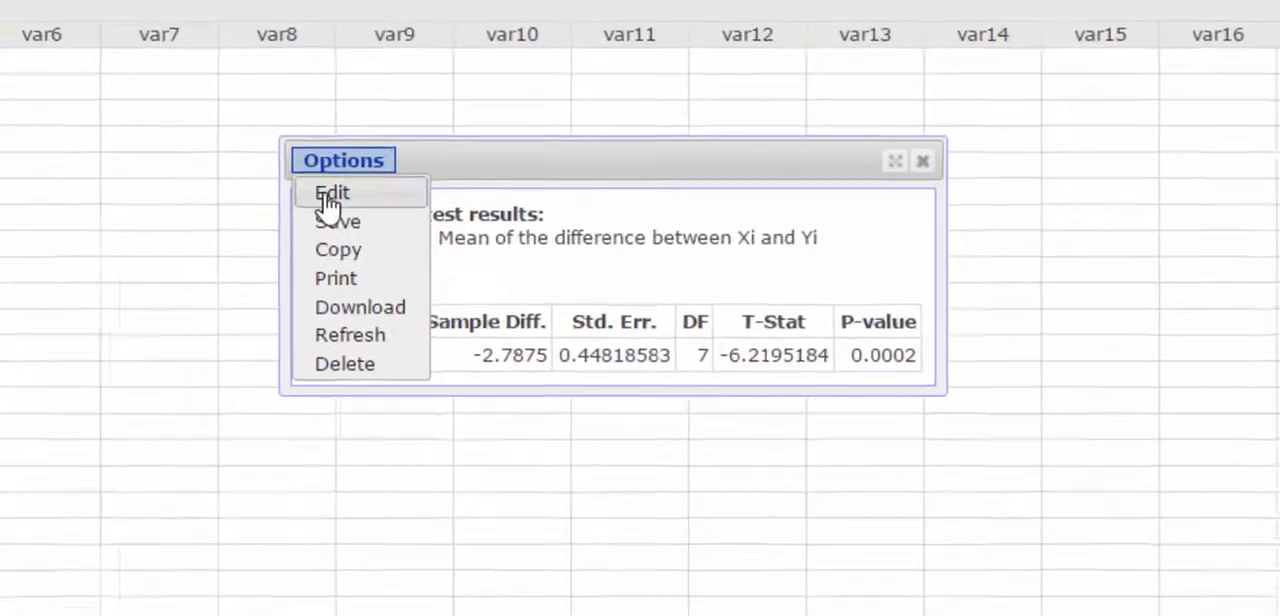
click(324, 199)
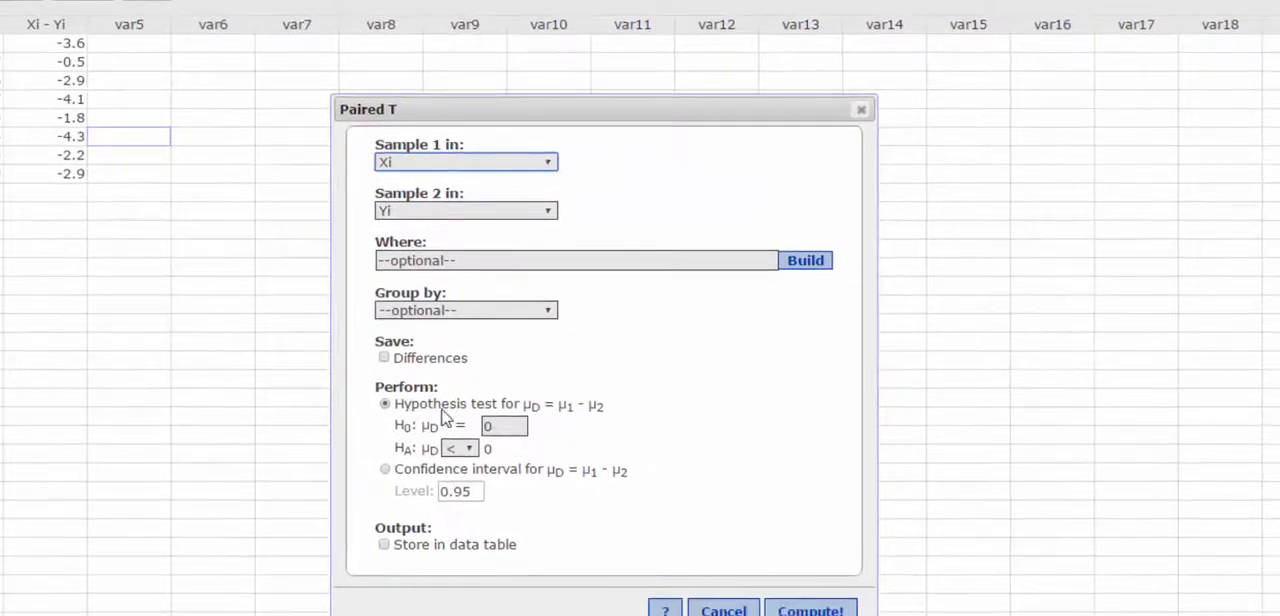
click(386, 470)
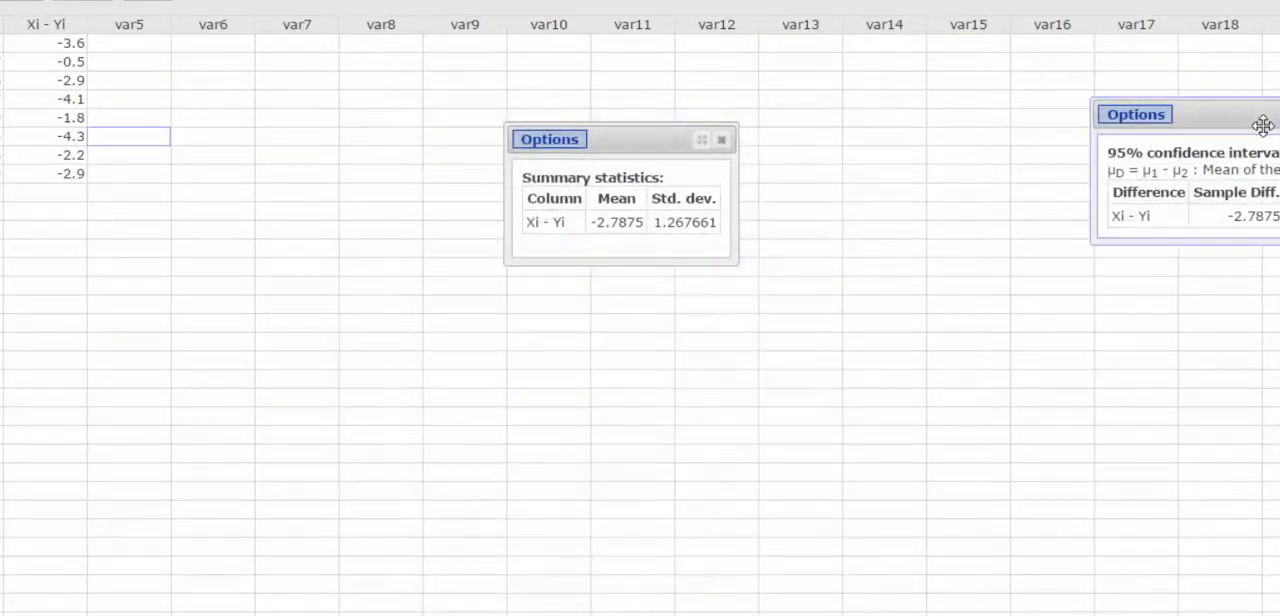
drag(1263, 126, 527, 153)
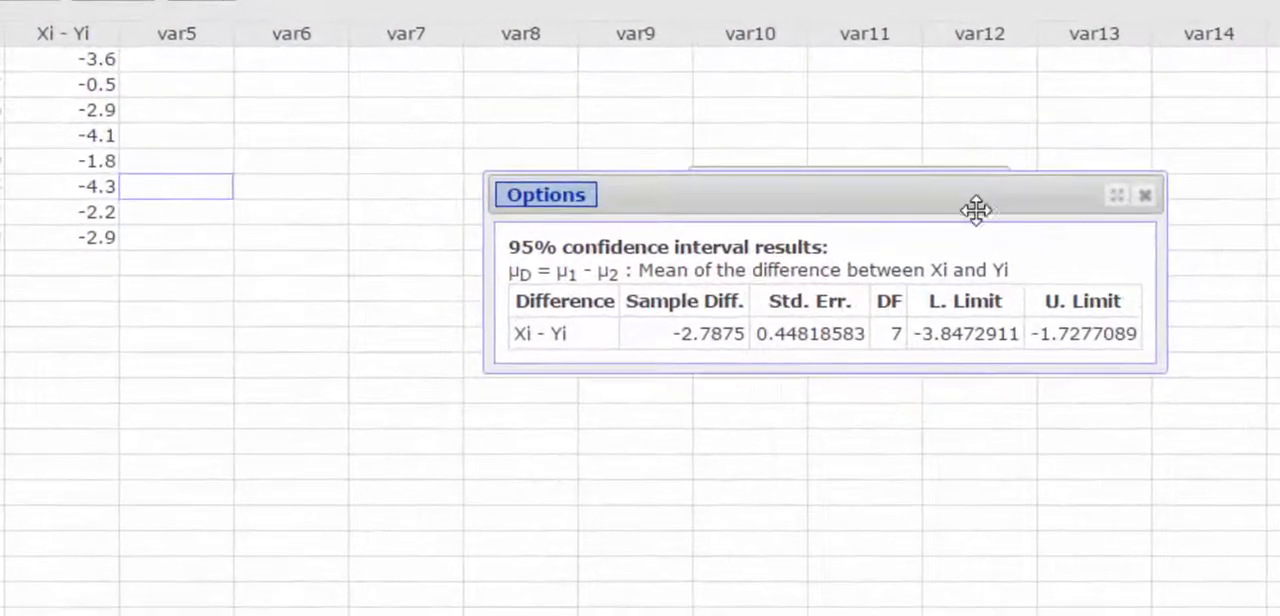
drag(850, 175, 818, 150)
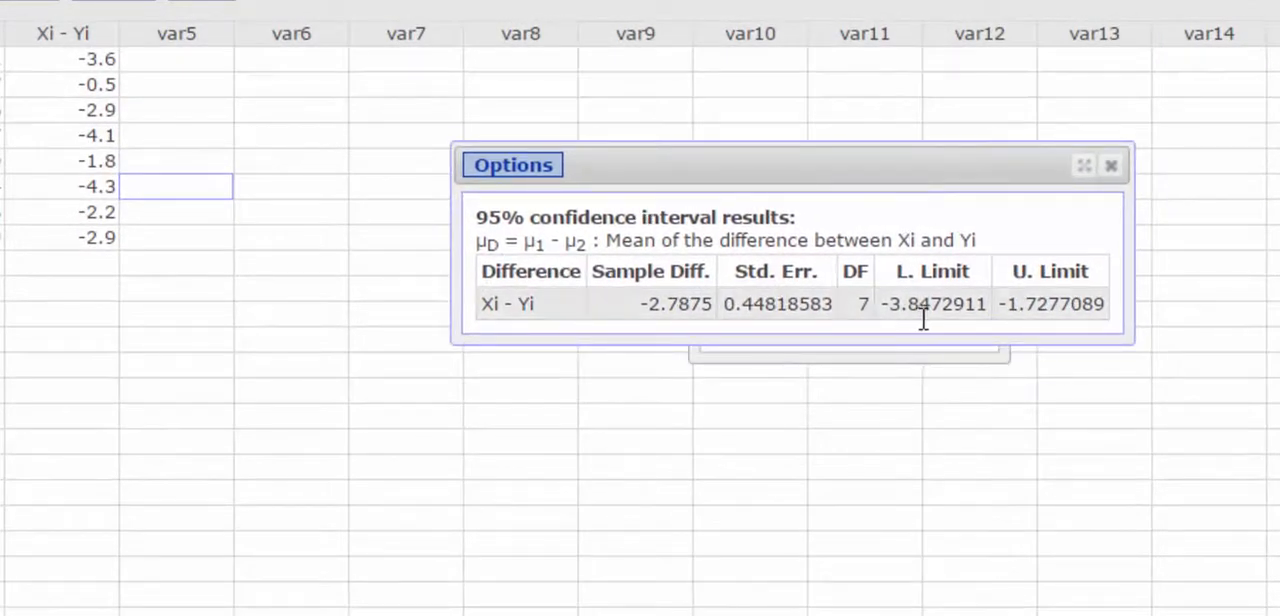